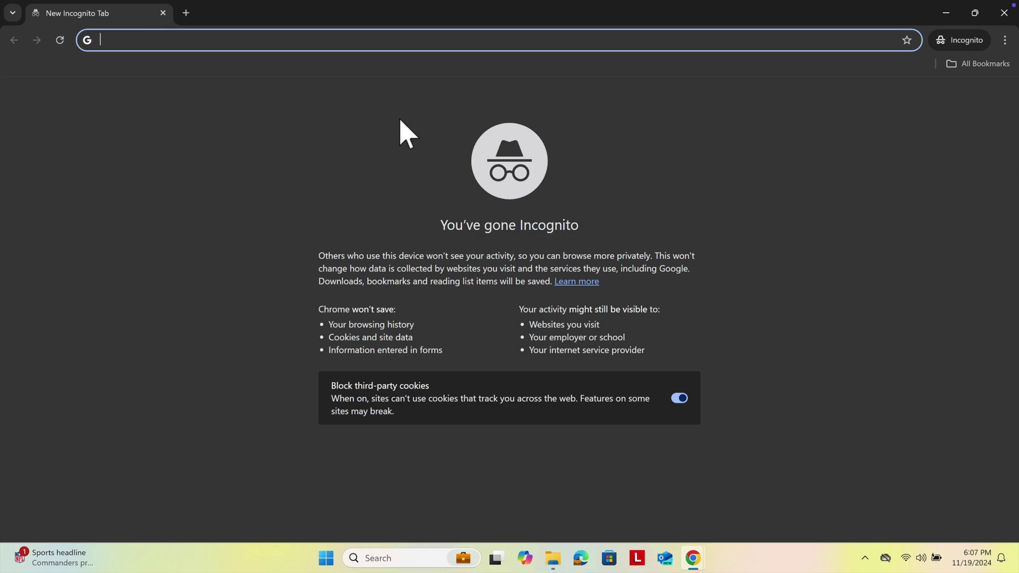
- Load google.com and search for 'brightslide', correcting the typos along the way
type("goo")
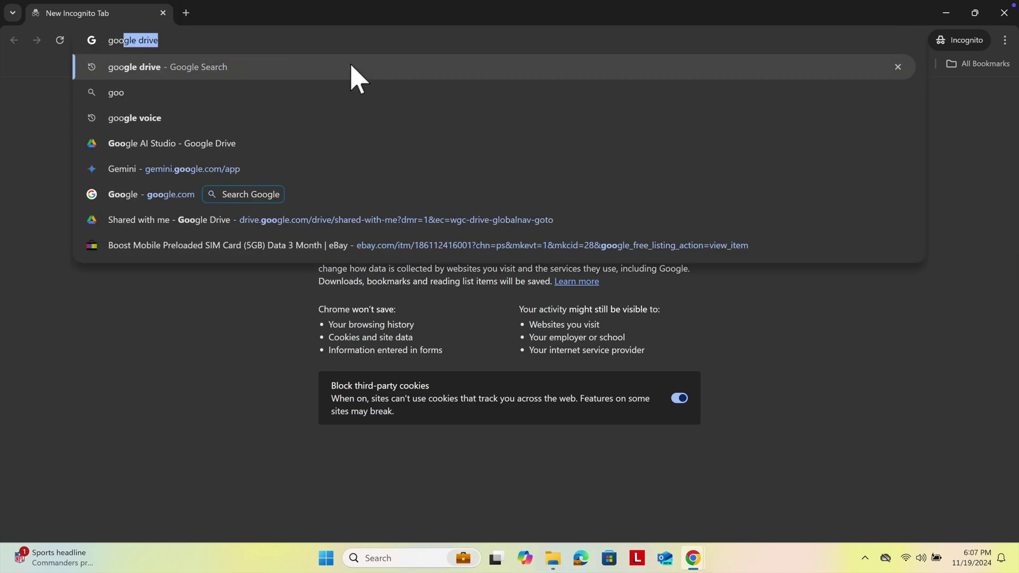
type("gle.com")
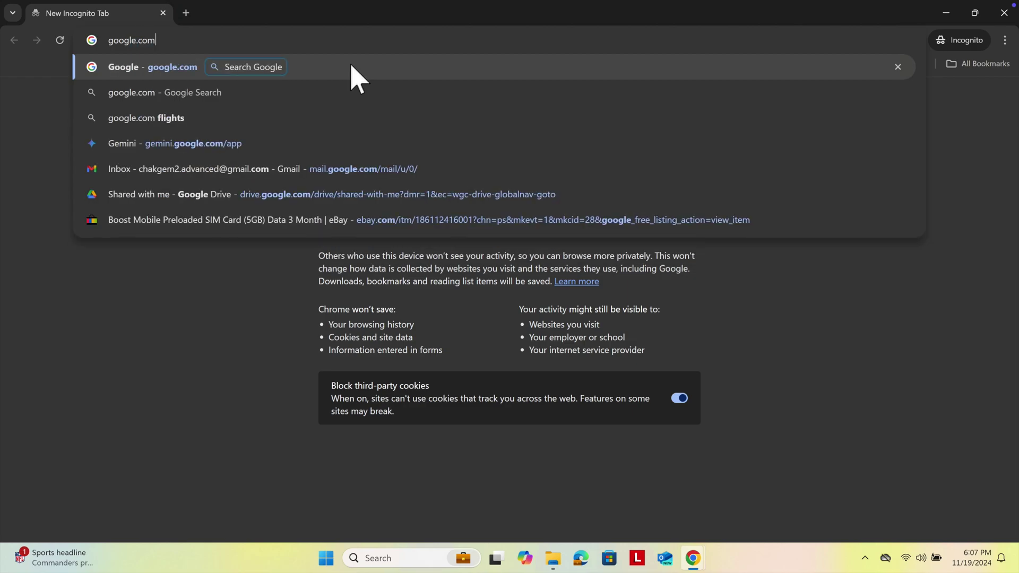
key("Return")
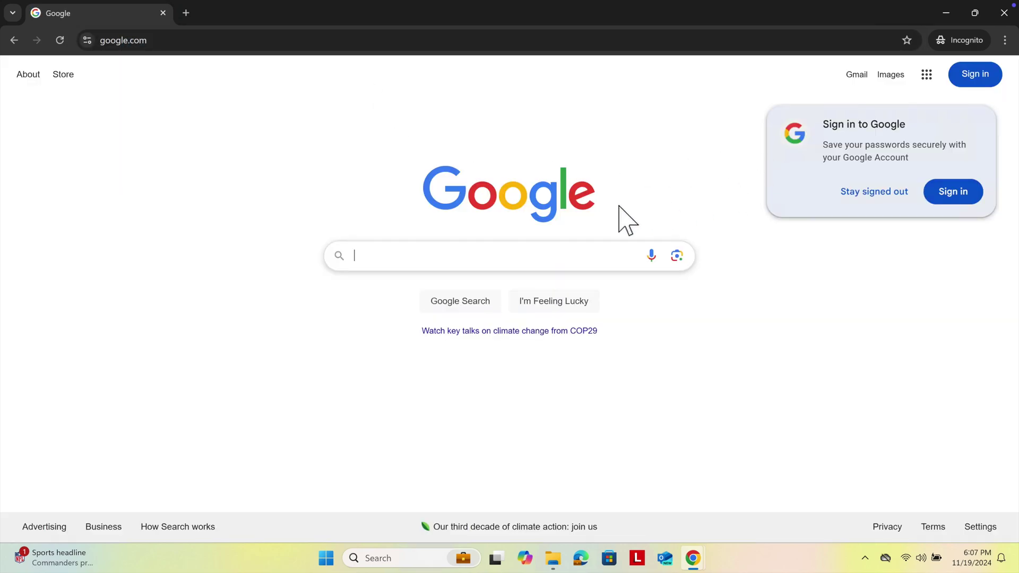
left_click(374, 258)
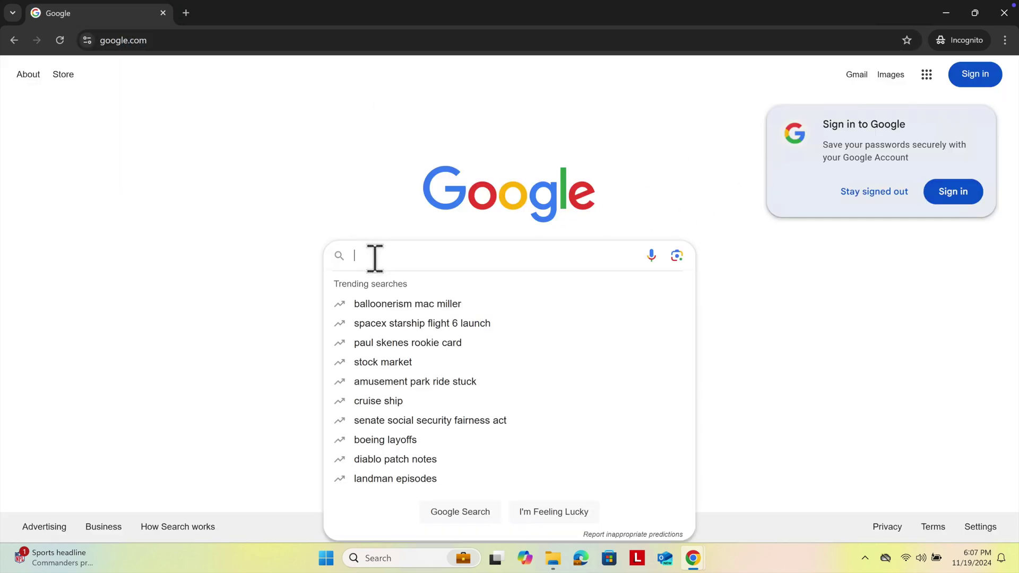
type("brith")
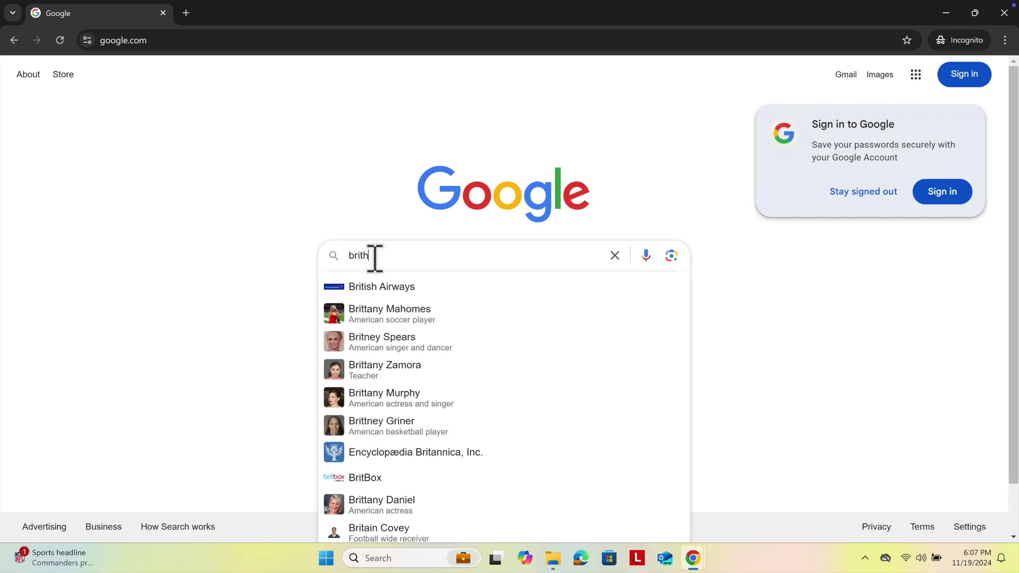
key("BackSpace")
key("BackSpace")
type("g")
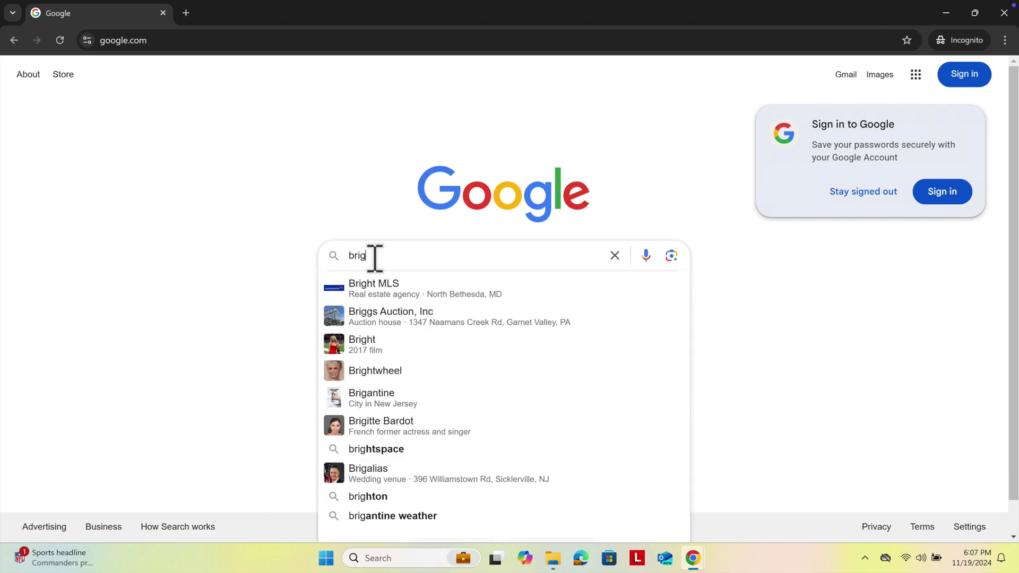
type("htsldie")
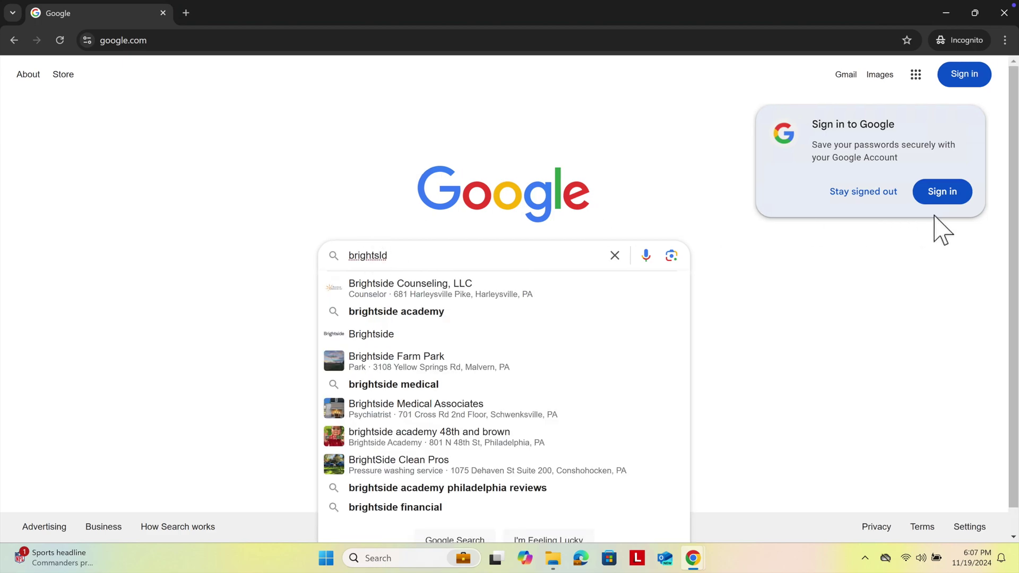
key("BackSpace")
type("ide")
key("Return")
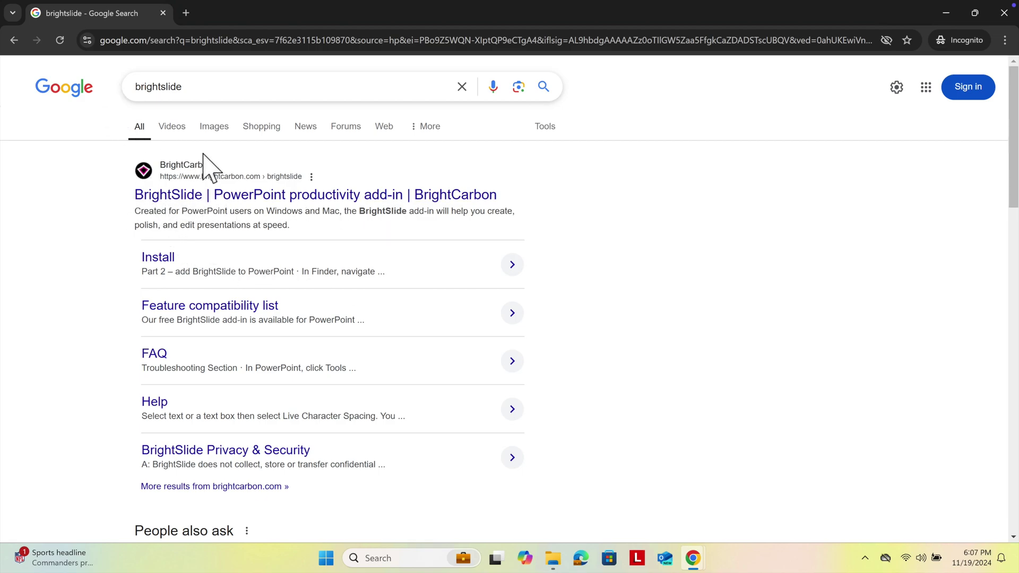
- Open the BrightCarbon BrightSlide page from the search results
left_click(192, 195)
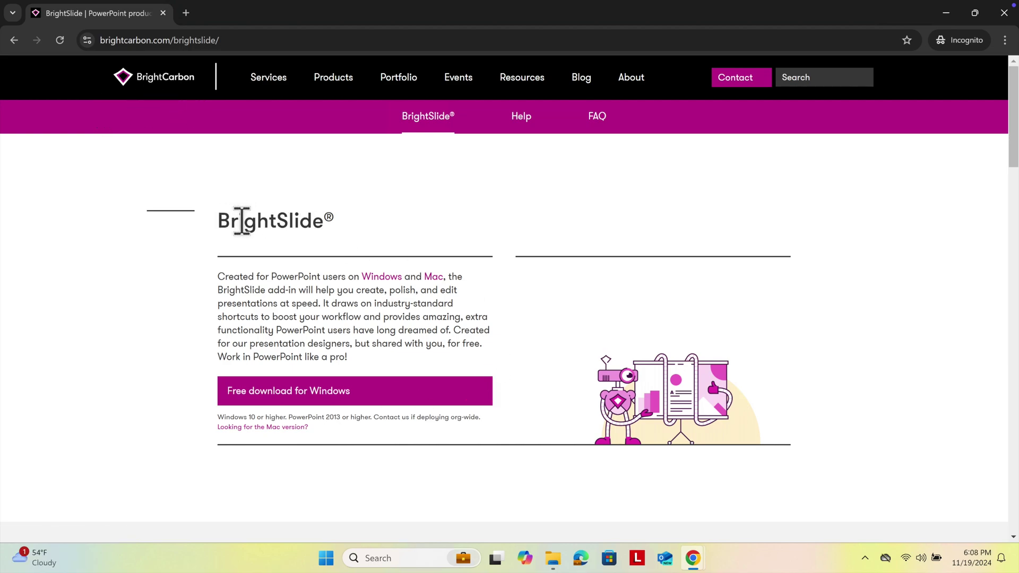
triple_click(242, 220)
left_click(439, 237)
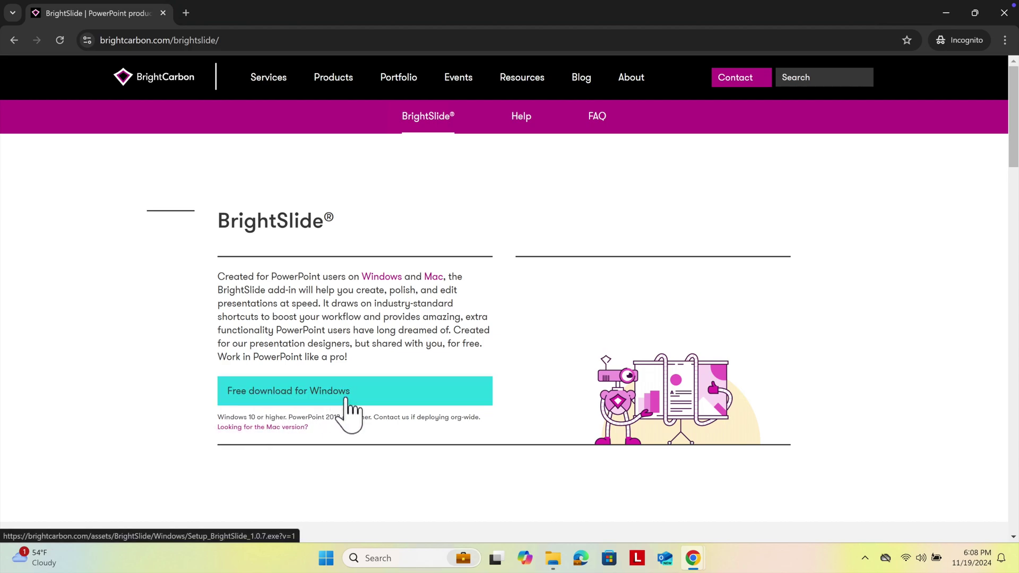
- Download the free Windows installer Setup_BrightSlide_1.0.7.exe, saving it to Downloads
left_click(326, 396)
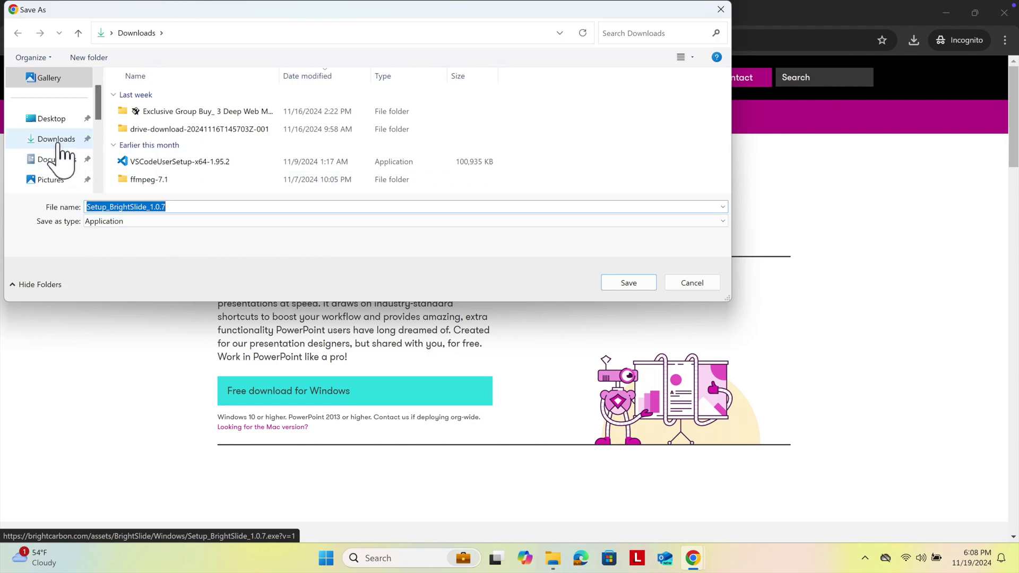
left_click(55, 141)
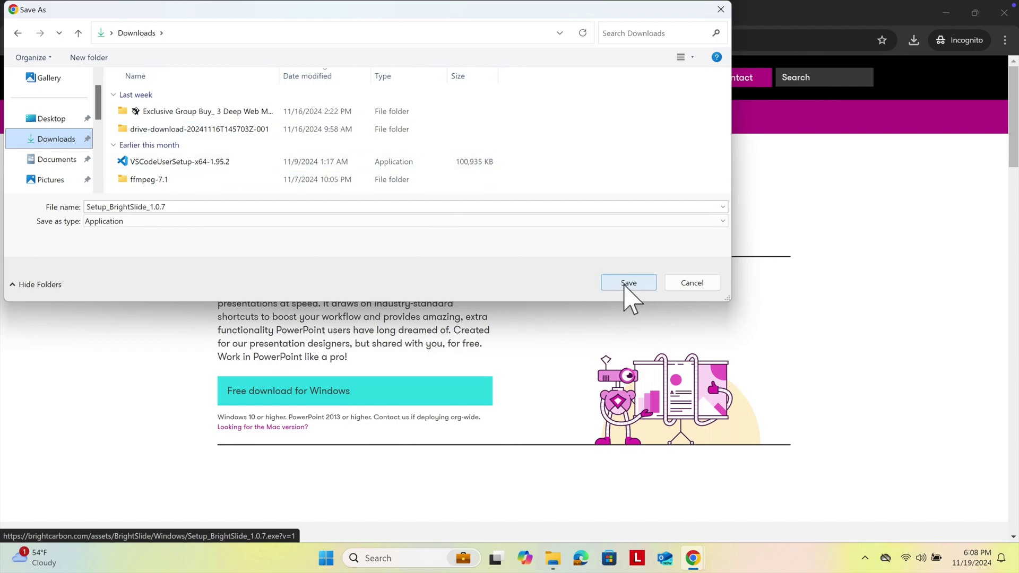
left_click(626, 284)
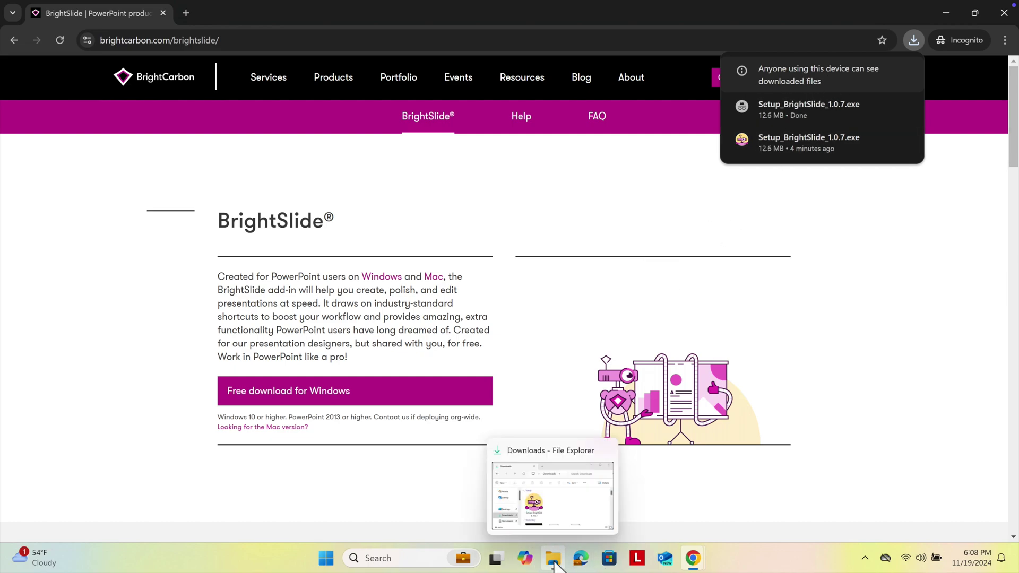
- Run Setup_BrightSlide_1.0.7 from the Downloads folder in File Explorer
left_click(553, 562)
left_click(512, 432)
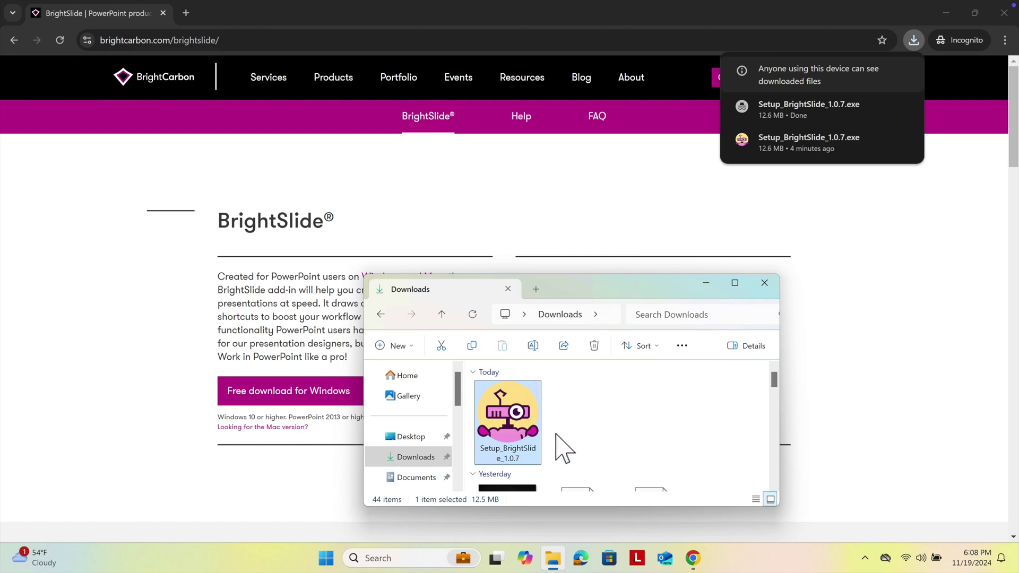
double_click(502, 424)
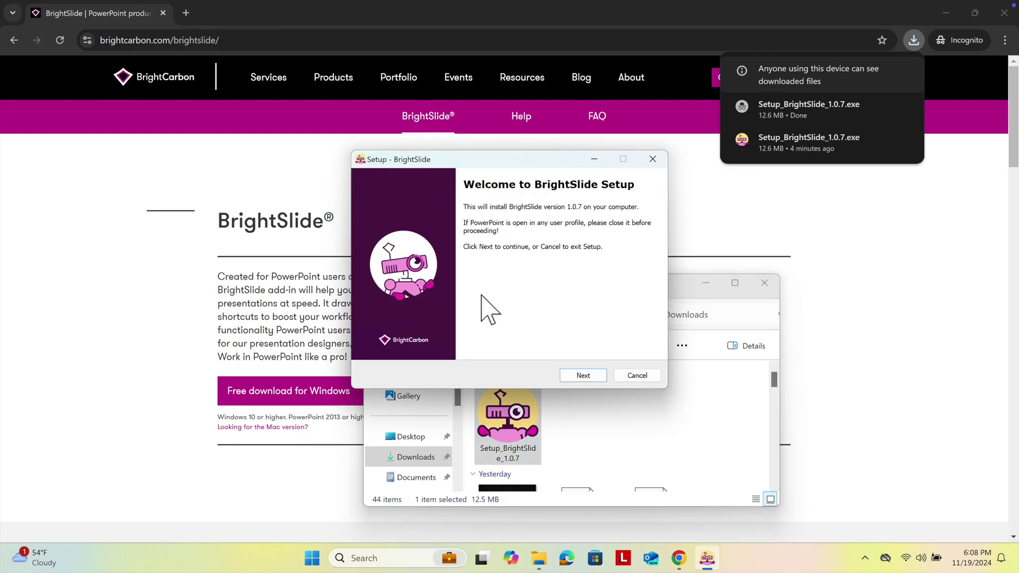
- Move past the welcome page and accept the BrightSlide licence agreement
left_click(583, 375)
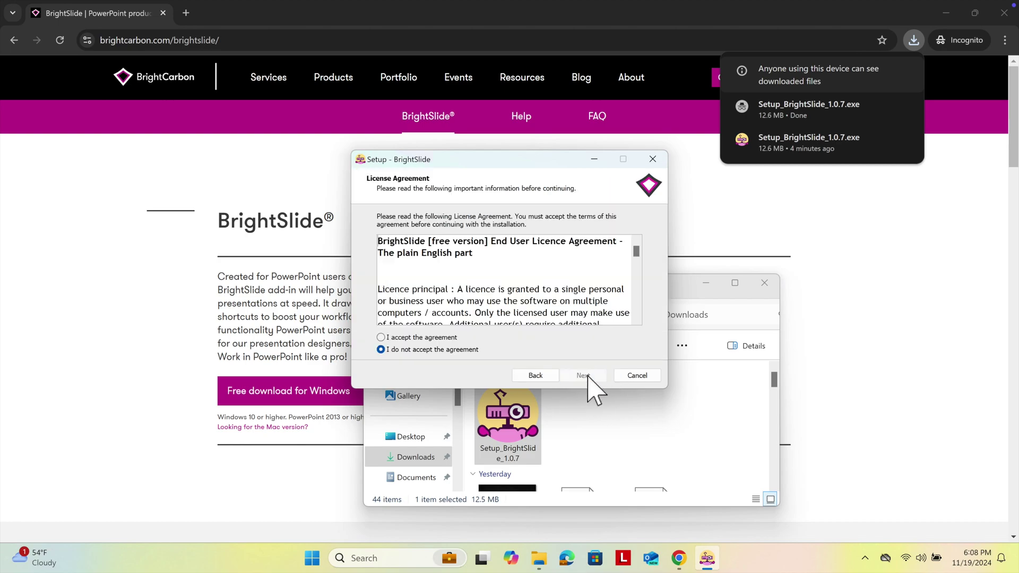
left_click(387, 337)
left_click(584, 375)
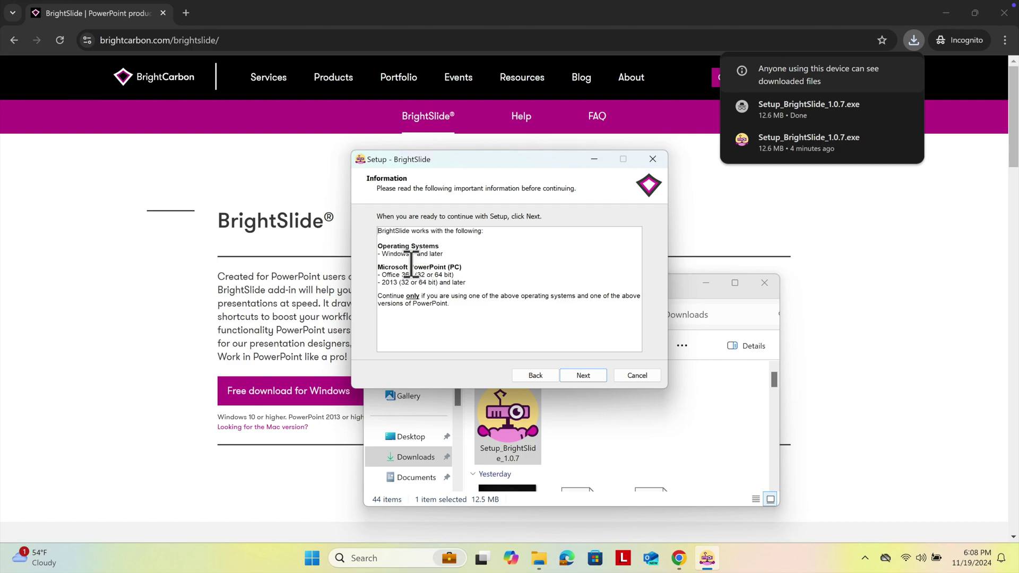
- Review the requirements: Windows 7 and later, PowerPoint 2013 or Office 365
left_click_drag(447, 256, 373, 256)
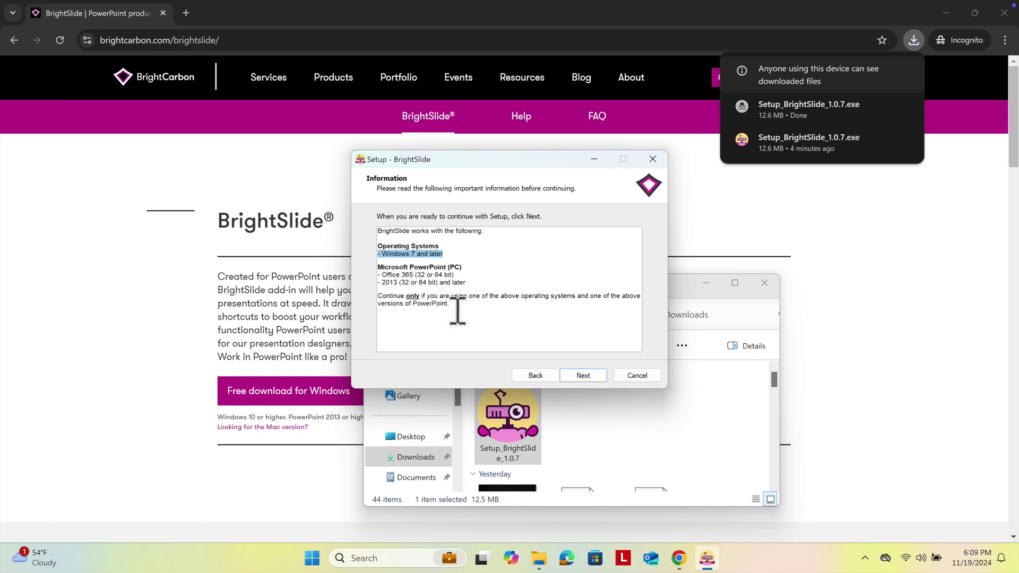
left_click_drag(455, 311, 369, 272)
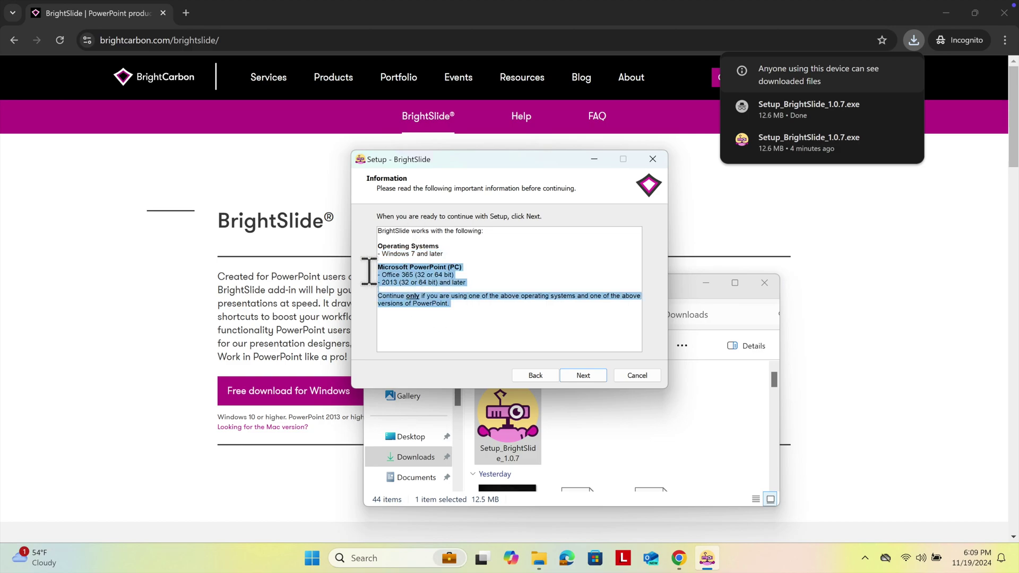
left_click(491, 247)
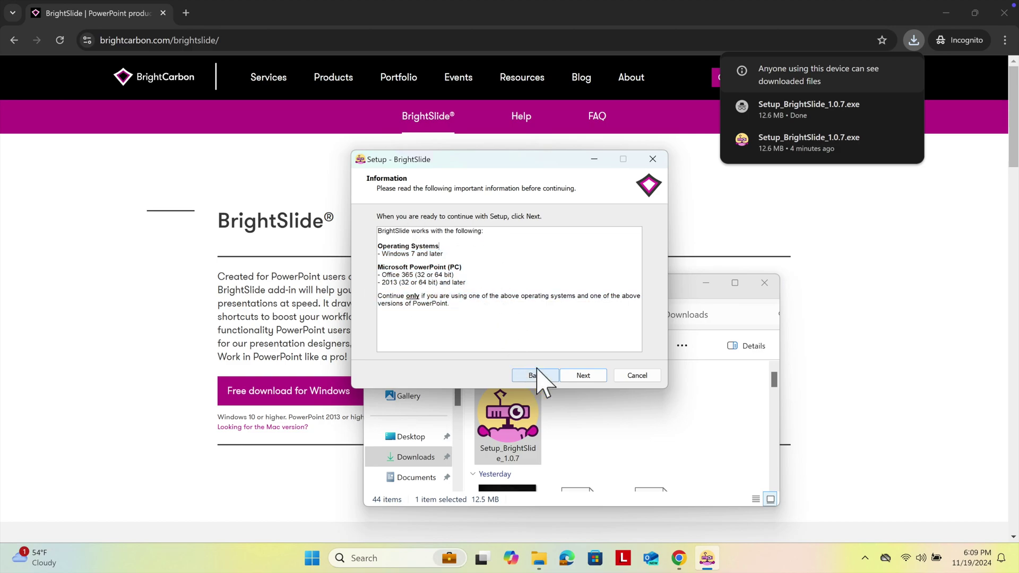
- Accept the default destination and Start Menu folders and begin the BrightSlide installation
left_click(583, 376)
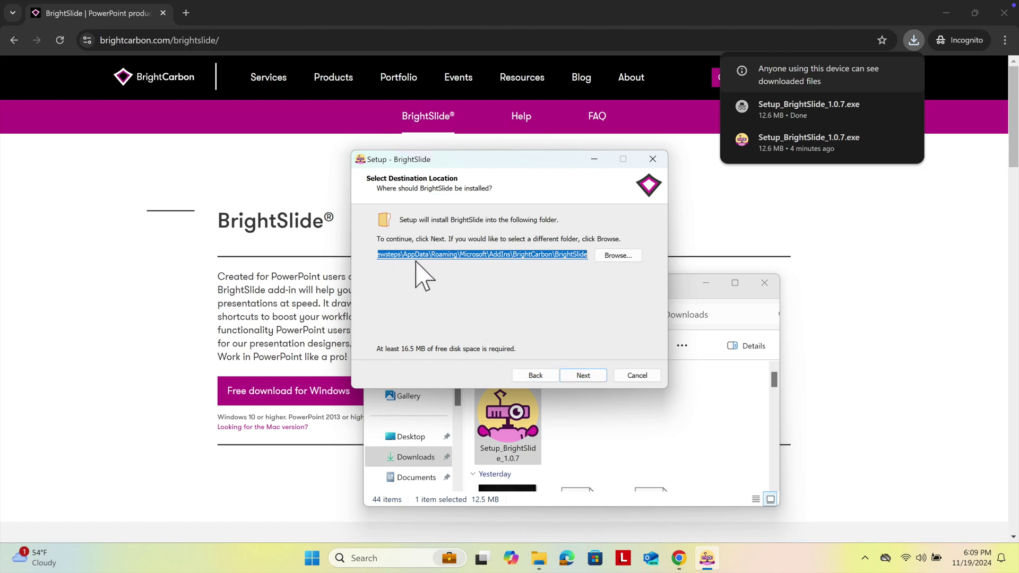
left_click(583, 375)
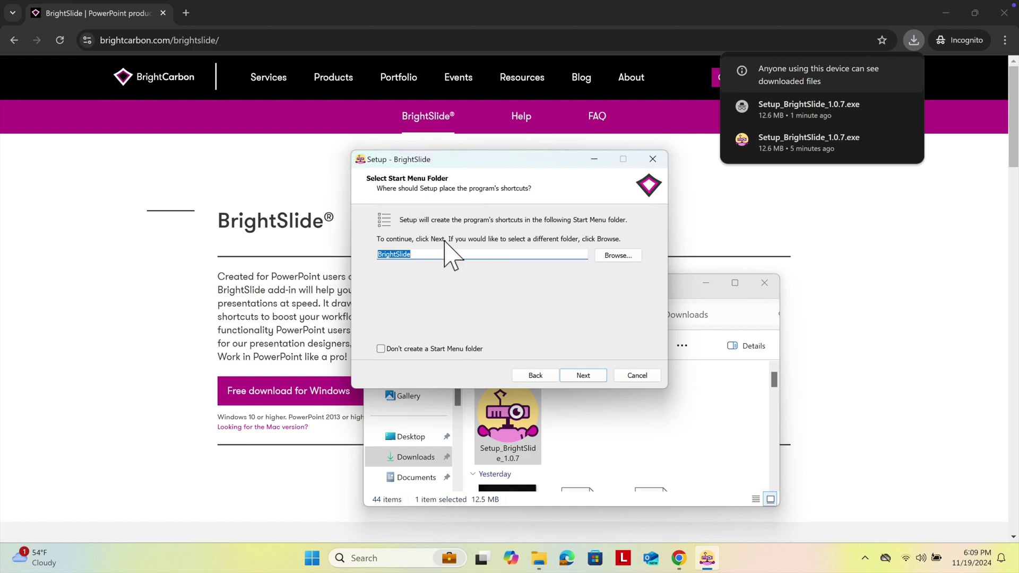
left_click(583, 376)
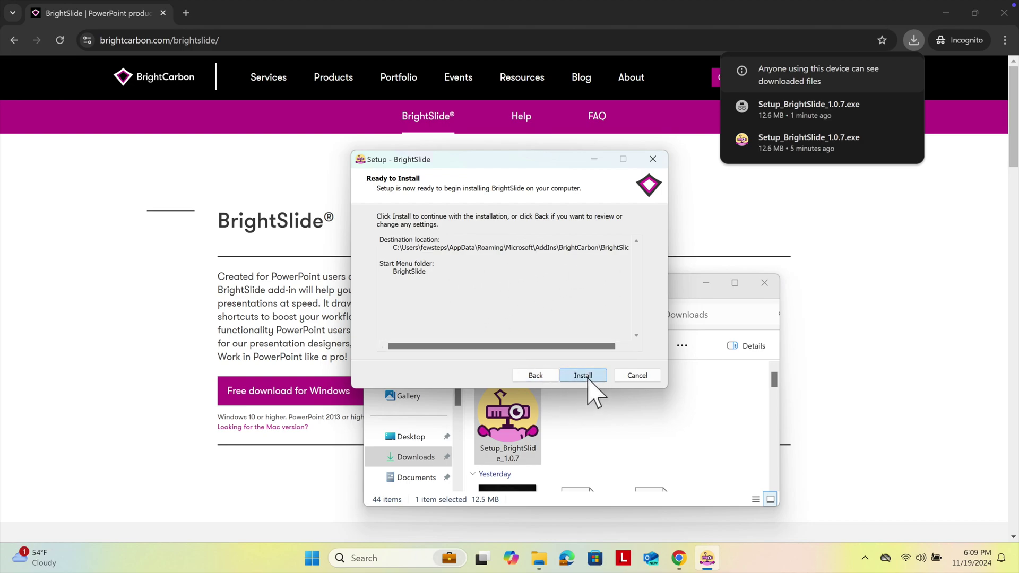
left_click(583, 376)
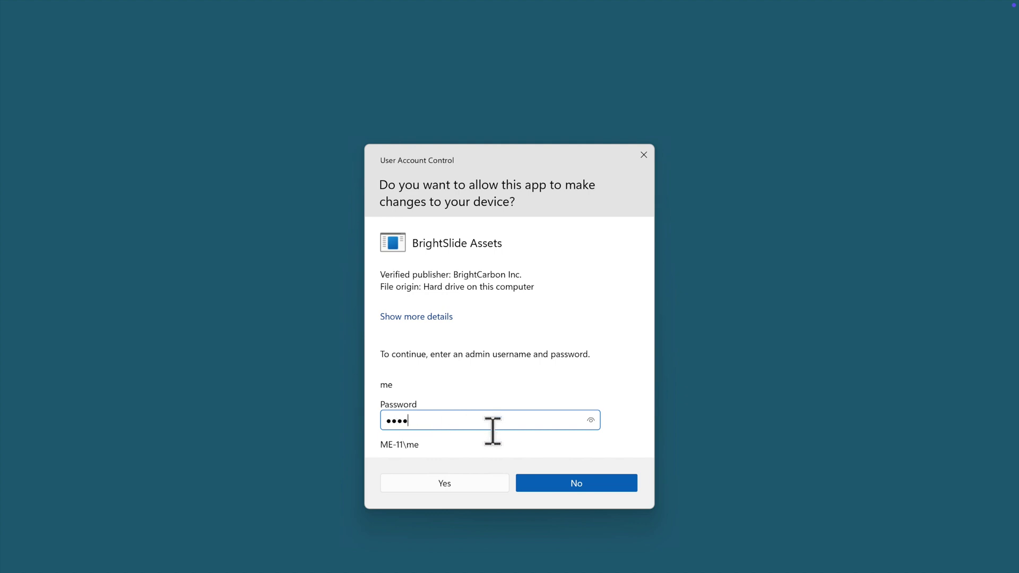
- Approve the admin prompt, tick Run BrightSlide in PowerPoint, and finish setup
left_click(449, 484)
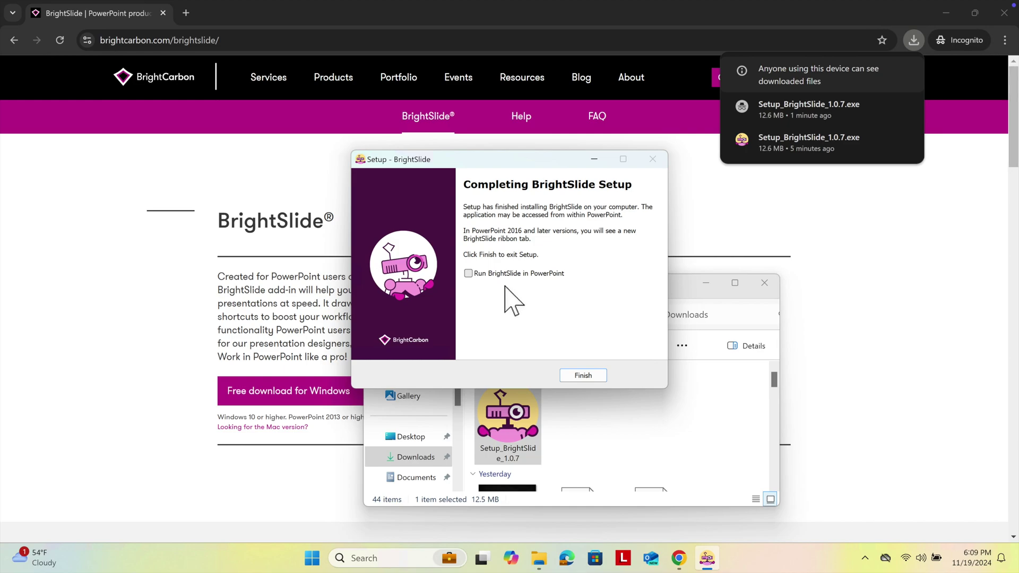
left_click(469, 275)
left_click(583, 376)
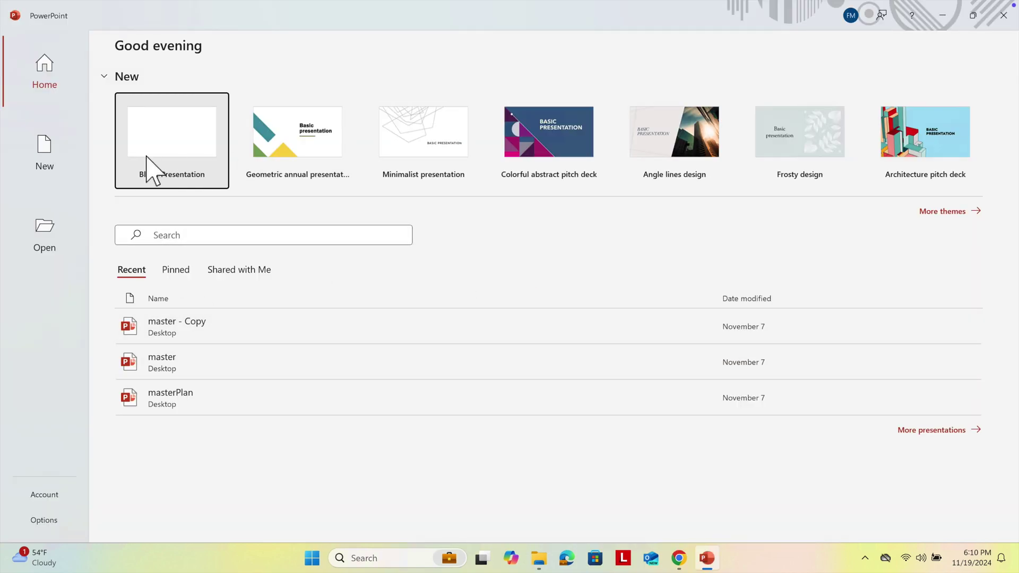
- Create a blank presentation and close the Adjustment Painter and Table Format Painter notices
left_click(171, 141)
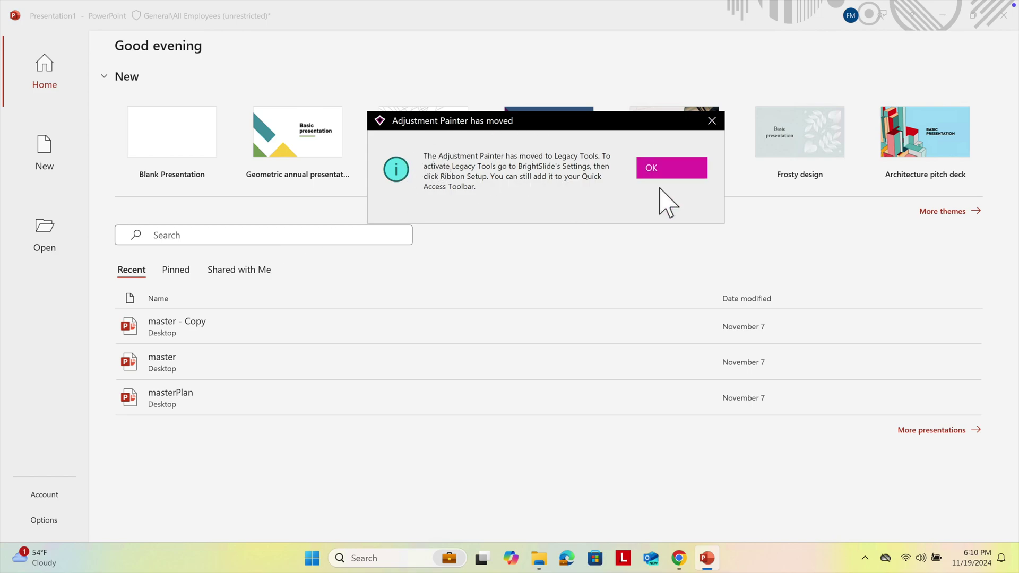
left_click(712, 121)
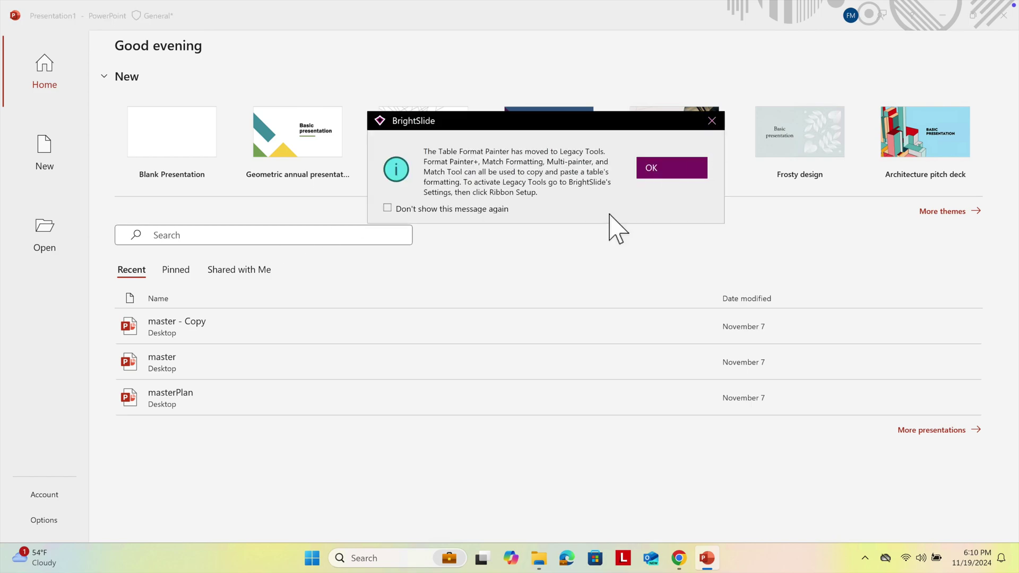
left_click(715, 126)
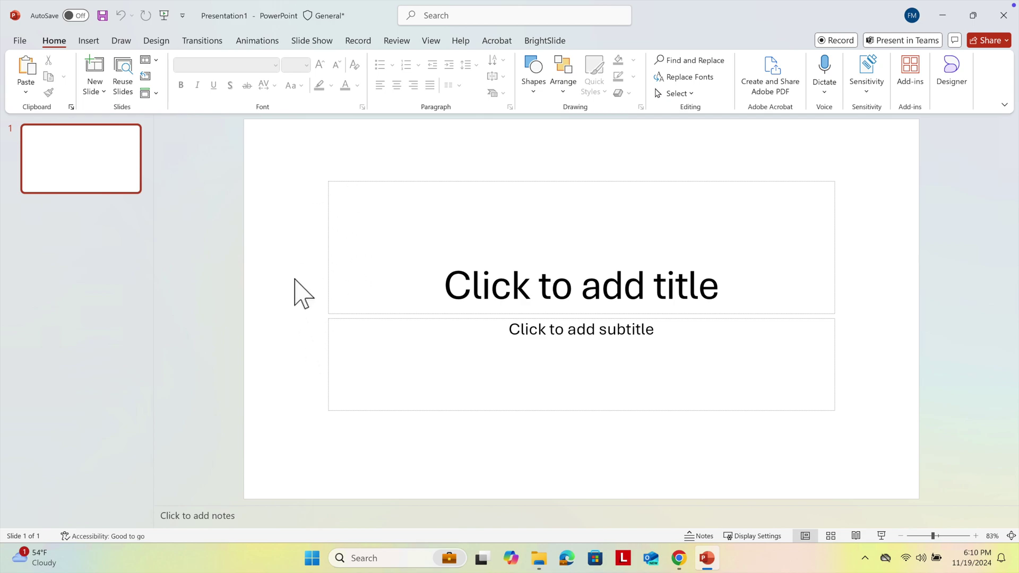
- Open the BrightSlide ribbon tab in PowerPoint
left_click(545, 40)
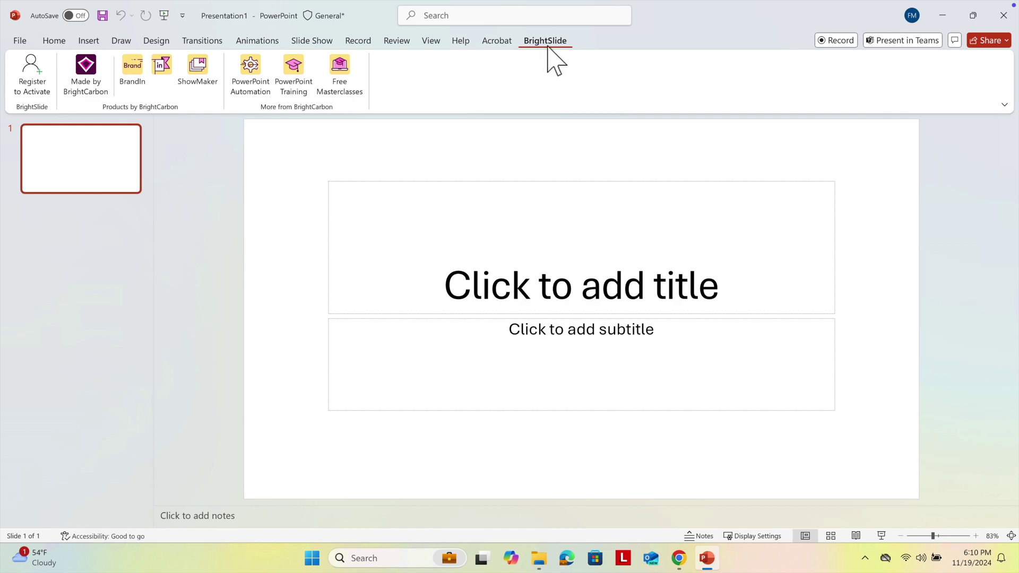